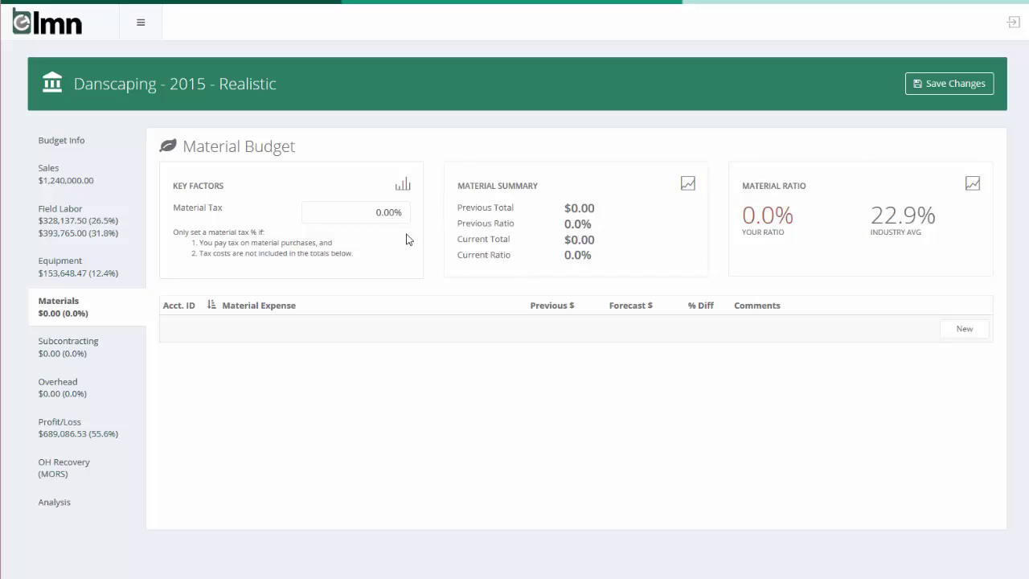
{"action": "left_click", "coordinate": [380, 211]}
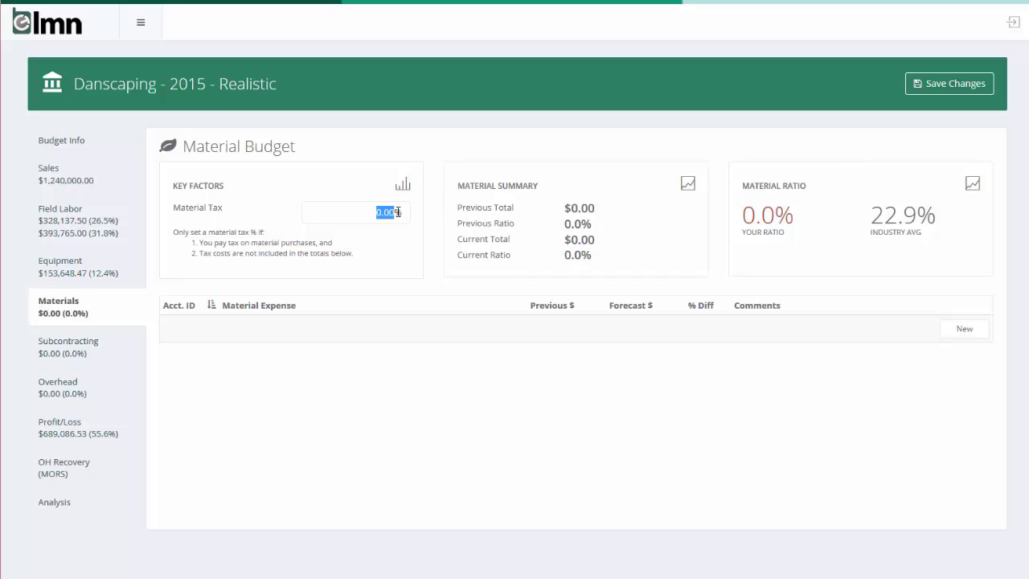
{"action": "left_click", "coordinate": [401, 254]}
{"action": "left_click", "coordinate": [370, 212]}
{"action": "left_click", "coordinate": [394, 258]}
{"action": "left_click", "coordinate": [405, 209]}
{"action": "type", "text": "6.5"}
{"action": "left_click", "coordinate": [400, 247]}
{"action": "left_click_drag", "start_coordinate": [367, 222], "coordinate": [482, 219]}
{"action": "type", "text": "0"}
{"action": "left_click", "coordinate": [470, 353]}
Step: Add a Materials - Construction expense row with a $214,000.00 previous amount
{"action": "left_click", "coordinate": [963, 328]}
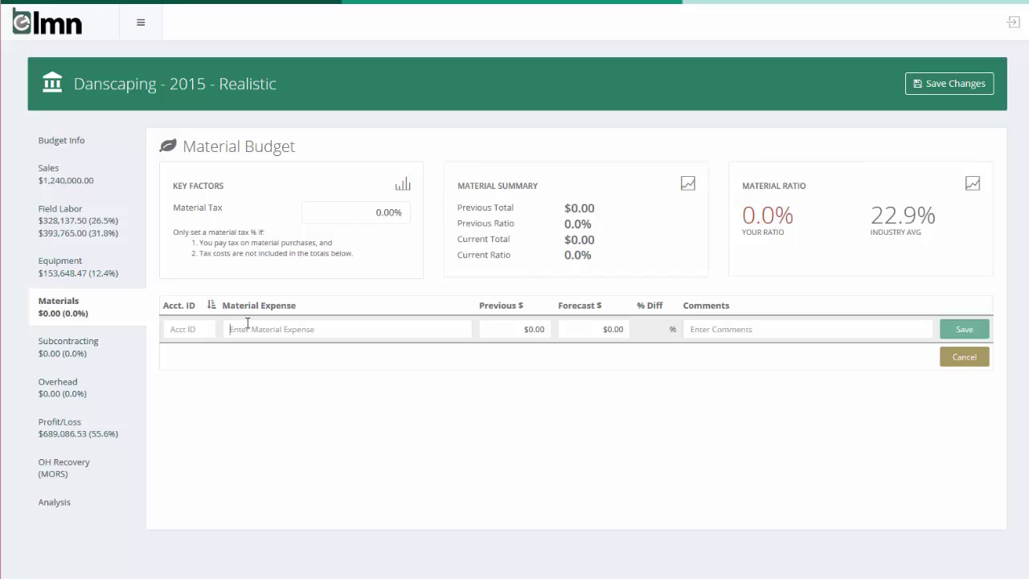
{"action": "type", "text": "Materials - Construction"}
{"action": "key", "text": "Tab"}
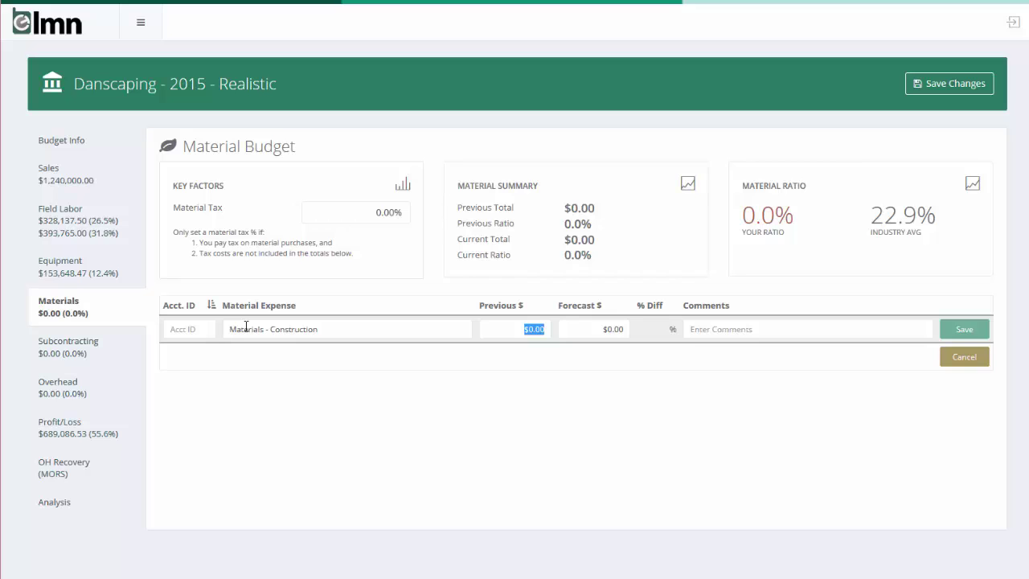
{"action": "type", "text": "2140000"}
{"action": "left_click", "coordinate": [696, 417]}
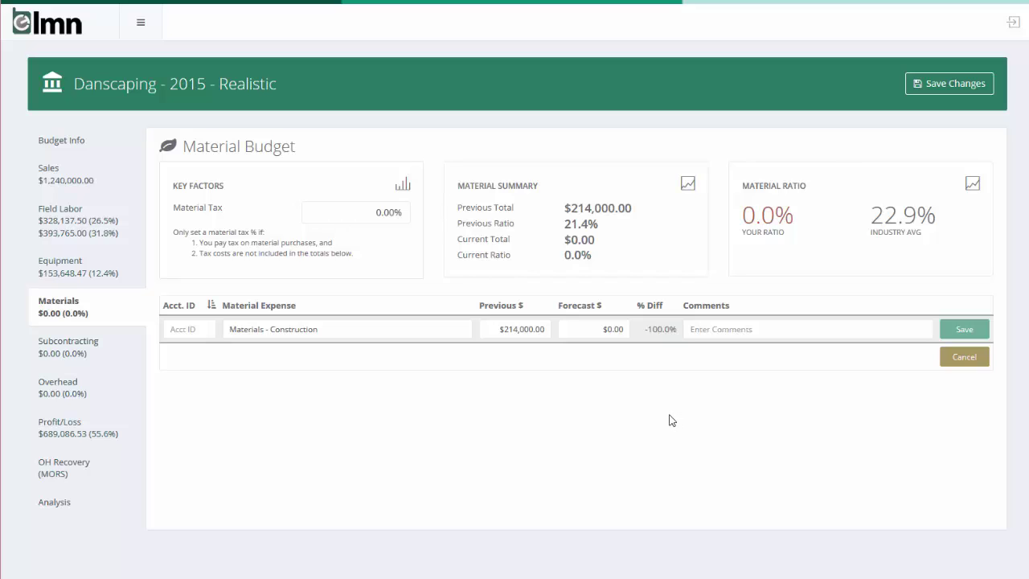
Step: Set the Construction material forecast to $270,000.00, then check the $750,000.00 previous Construction sales
{"action": "left_click", "coordinate": [594, 326]}
{"action": "left_click", "coordinate": [593, 490]}
{"action": "left_click", "coordinate": [638, 325]}
{"action": "type", "text": "270000"}
{"action": "key", "text": "Tab"}
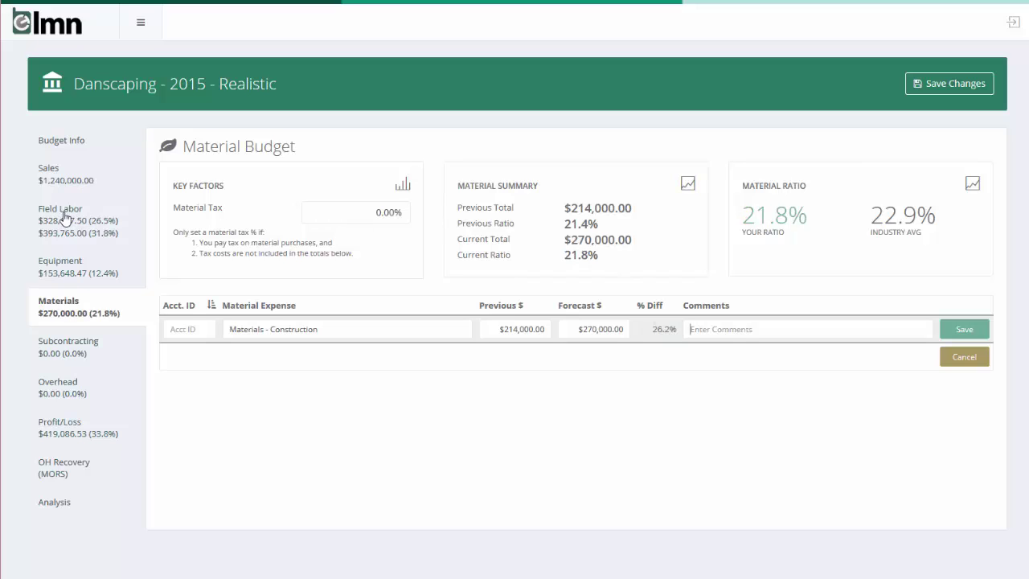
{"action": "left_click", "coordinate": [64, 172]}
{"action": "left_click_drag", "start_coordinate": [498, 325], "coordinate": [544, 328]}
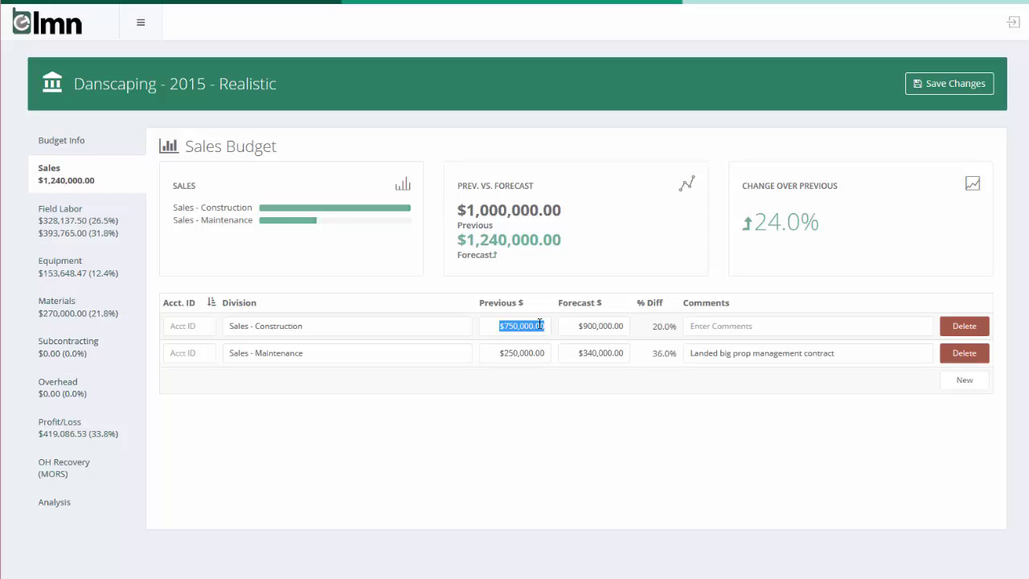
Step: Compare Construction sales with the $214,000/$270,000 materials and the 21.4% previous and 21.8% current ratios
{"action": "left_click_drag", "start_coordinate": [578, 326], "coordinate": [627, 326]}
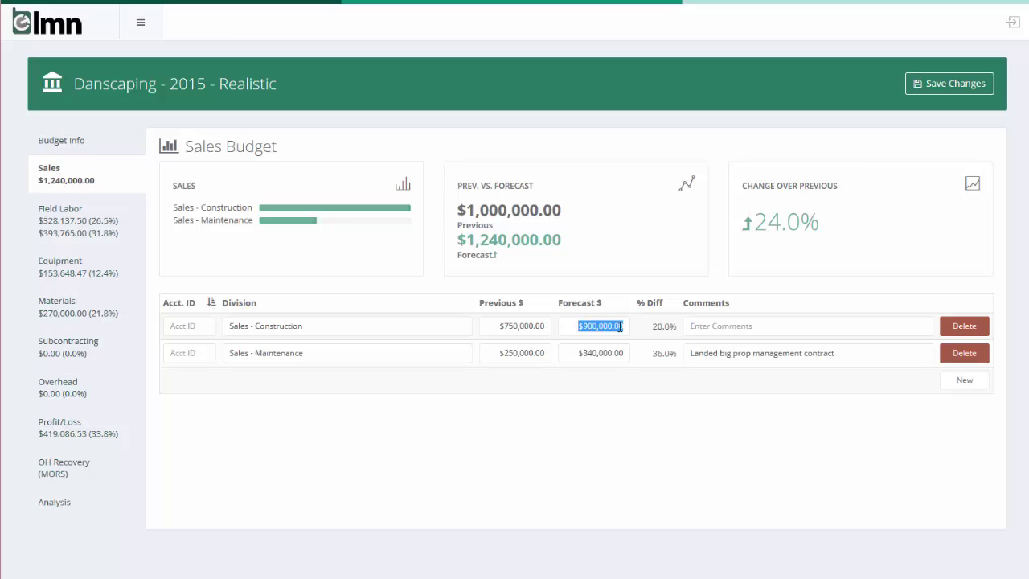
{"action": "left_click", "coordinate": [61, 312]}
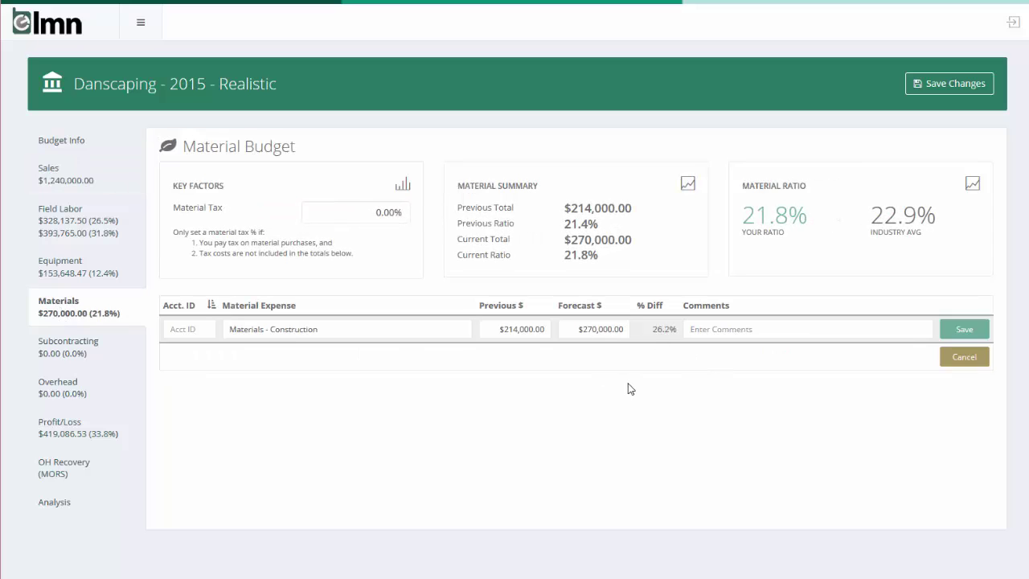
{"action": "left_click_drag", "start_coordinate": [501, 329], "coordinate": [548, 331]}
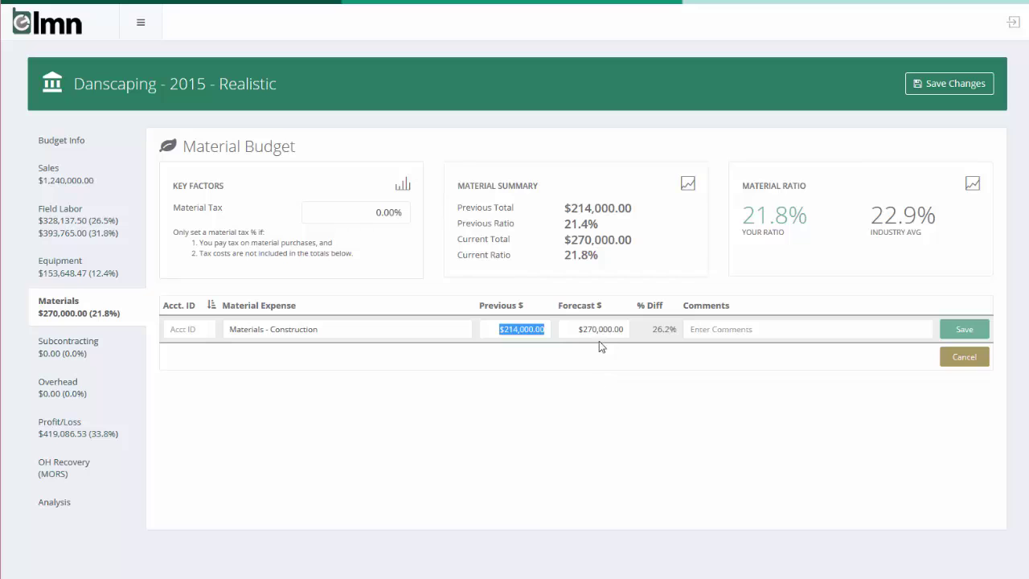
{"action": "left_click_drag", "start_coordinate": [579, 329], "coordinate": [623, 330]}
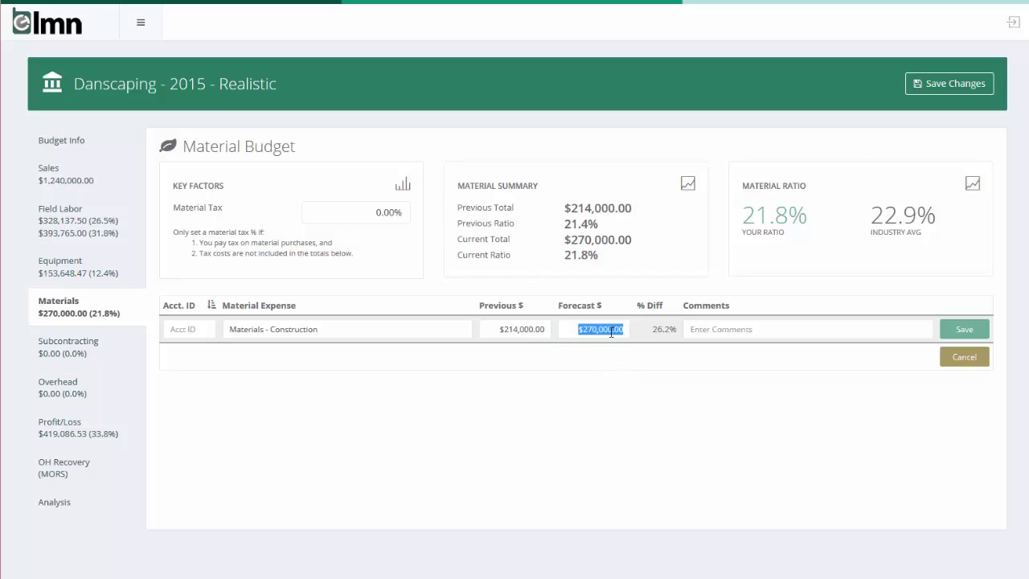
{"action": "left_click_drag", "start_coordinate": [564, 224], "coordinate": [592, 225]}
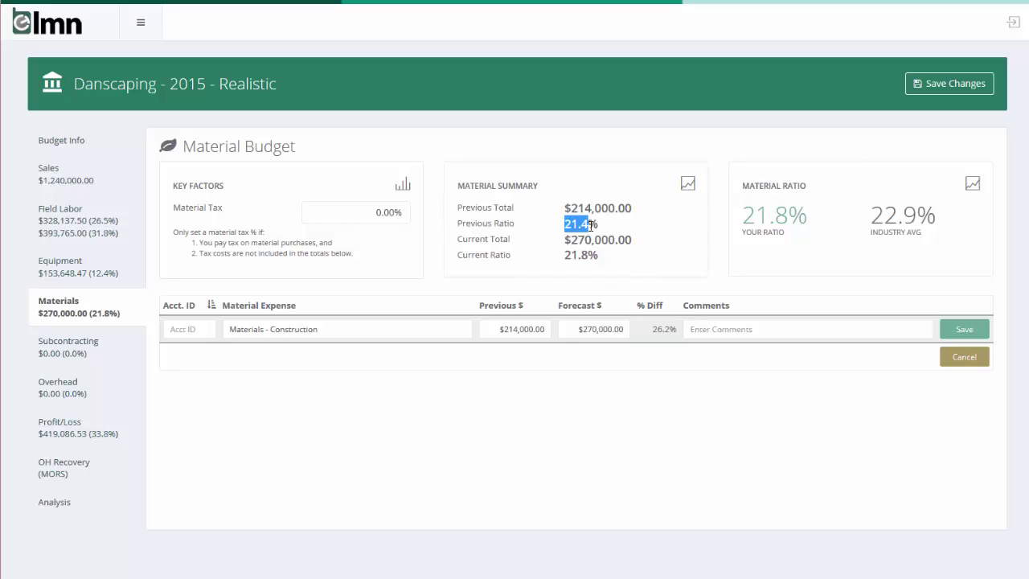
{"action": "left_click_drag", "start_coordinate": [564, 262], "coordinate": [601, 261]}
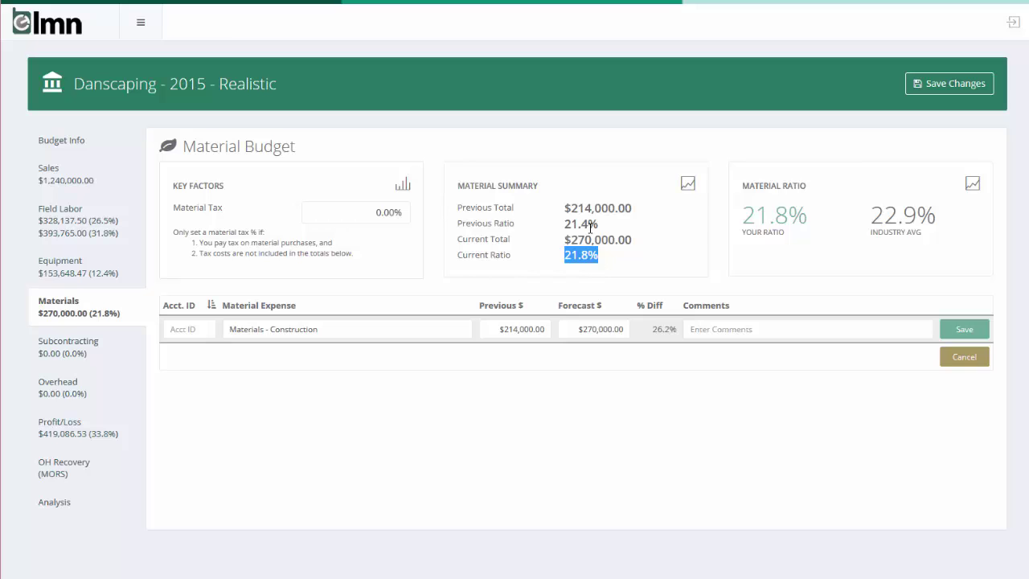
{"action": "left_click_drag", "start_coordinate": [565, 224], "coordinate": [595, 224]}
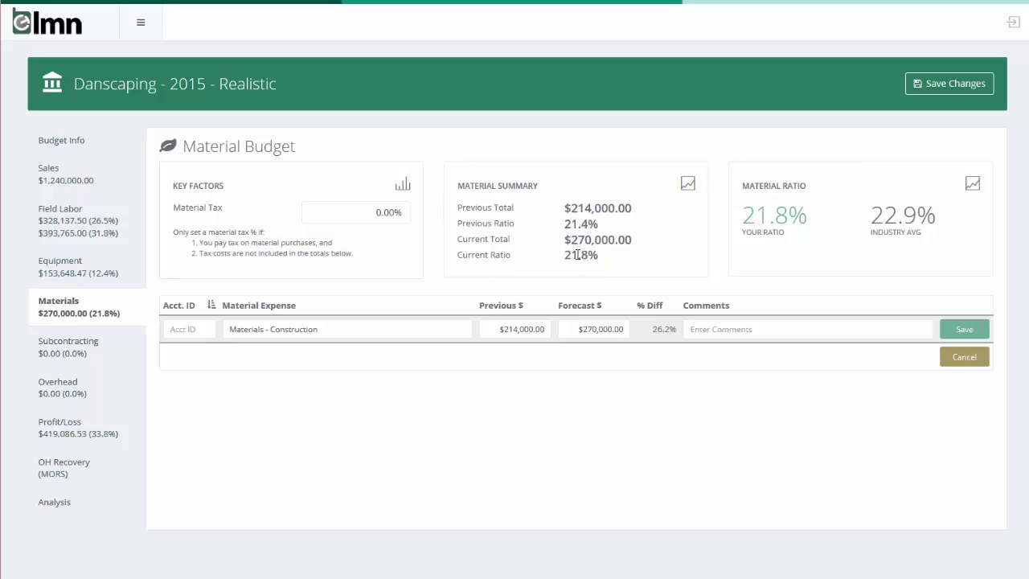
{"action": "double_click", "coordinate": [584, 254]}
Step: Review Maintenance sales ($250,000.00 previous, $340,000.00 forecast), then return to the Material Budget
{"action": "left_click", "coordinate": [66, 179]}
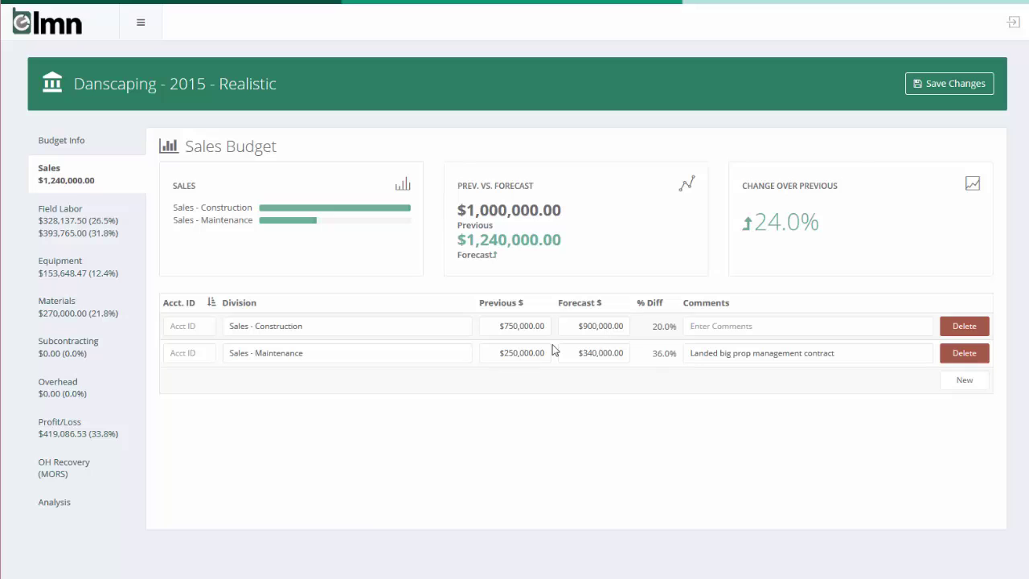
{"action": "left_click", "coordinate": [58, 310]}
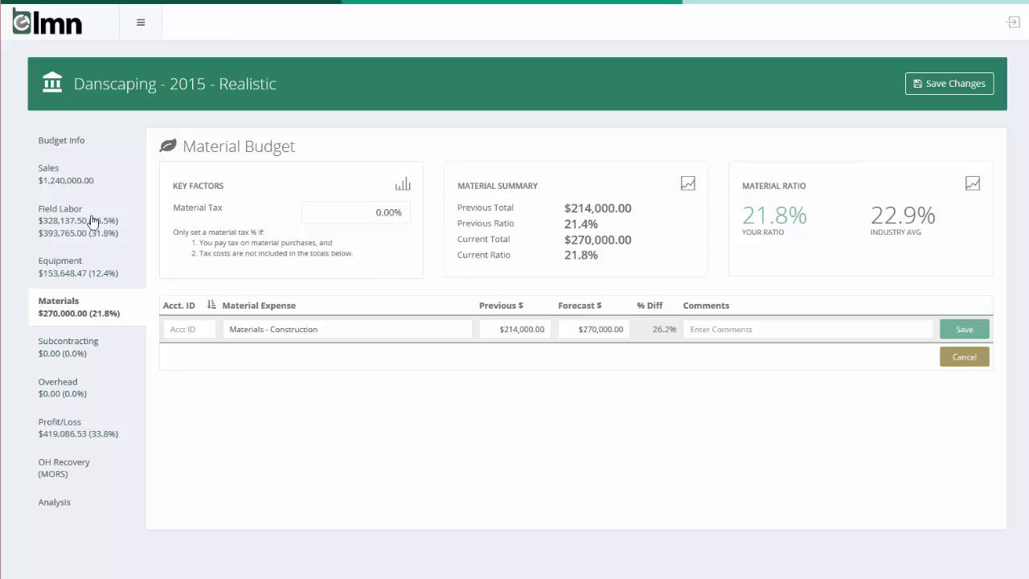
{"action": "left_click", "coordinate": [79, 185]}
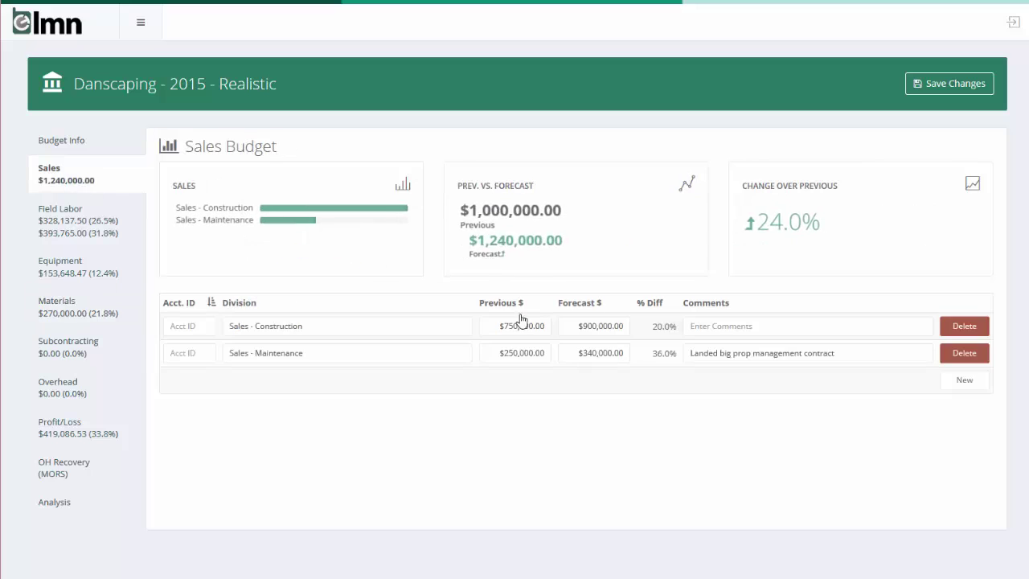
{"action": "left_click", "coordinate": [500, 352]}
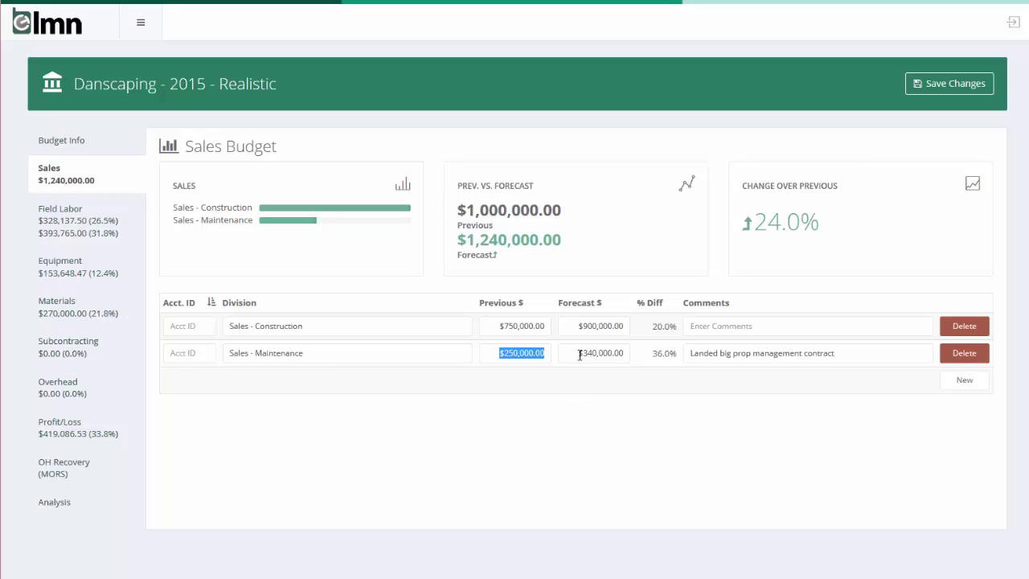
{"action": "left_click_drag", "start_coordinate": [580, 355], "coordinate": [629, 351]}
{"action": "left_click", "coordinate": [69, 308]}
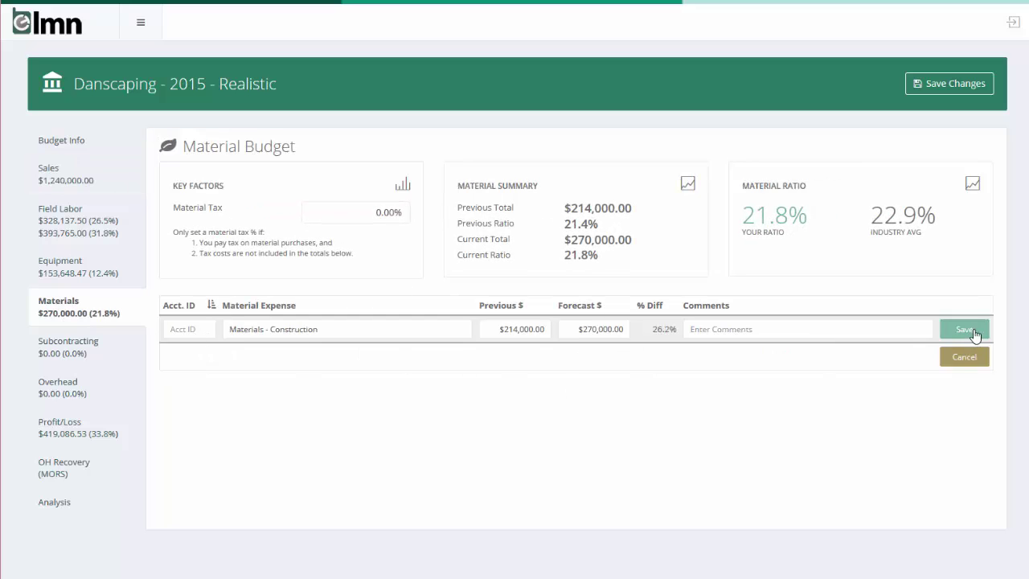
Step: Save the Construction line and start a new Materials - Maintenance line
{"action": "left_click", "coordinate": [964, 328]}
{"action": "left_click", "coordinate": [976, 359]}
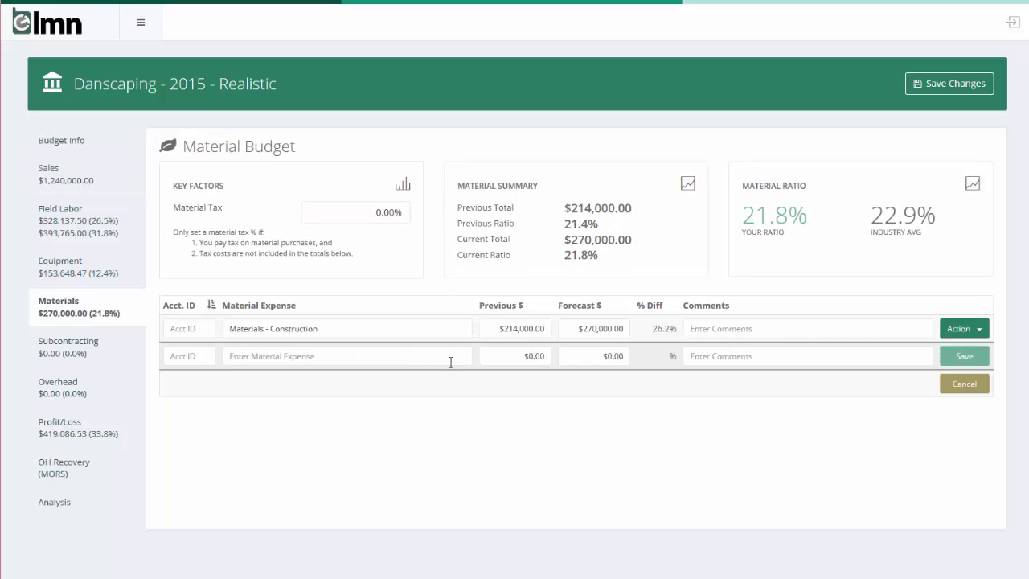
{"action": "type", "text": "Materials - Maintenance"}
{"action": "key", "text": "Tab"}
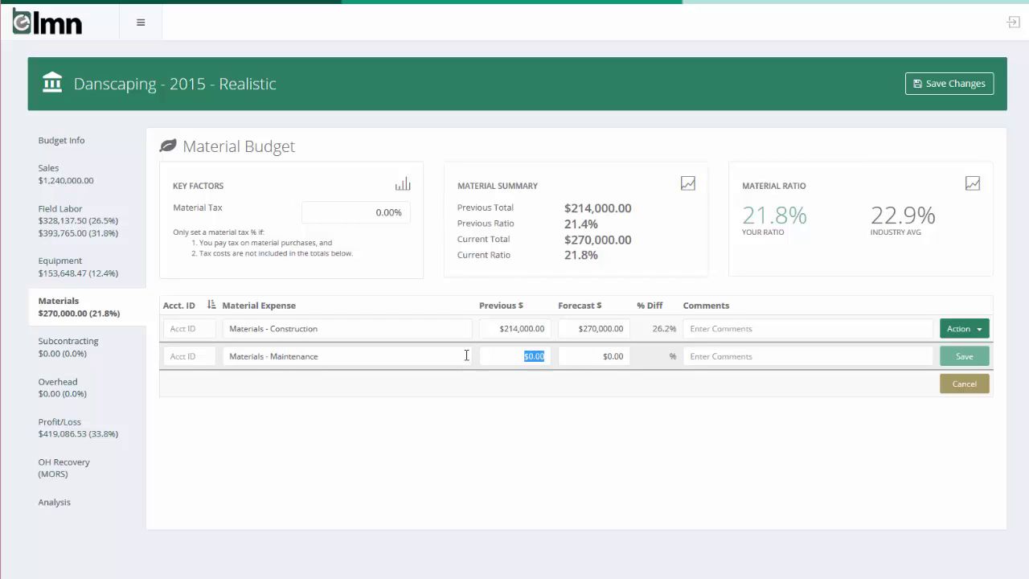
Step: Enter the Maintenance amounts: $25,000.00 previous and $34,000.00 forecast, checked against Sales Budget figures
{"action": "left_click", "coordinate": [50, 179]}
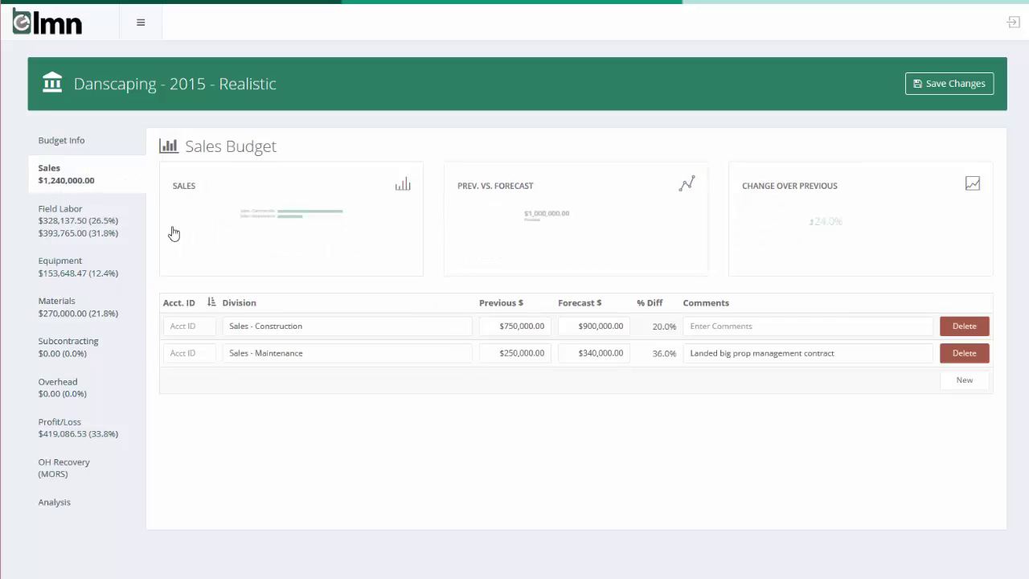
{"action": "left_click", "coordinate": [67, 320]}
{"action": "left_click", "coordinate": [532, 356]}
{"action": "type", "text": "250000"}
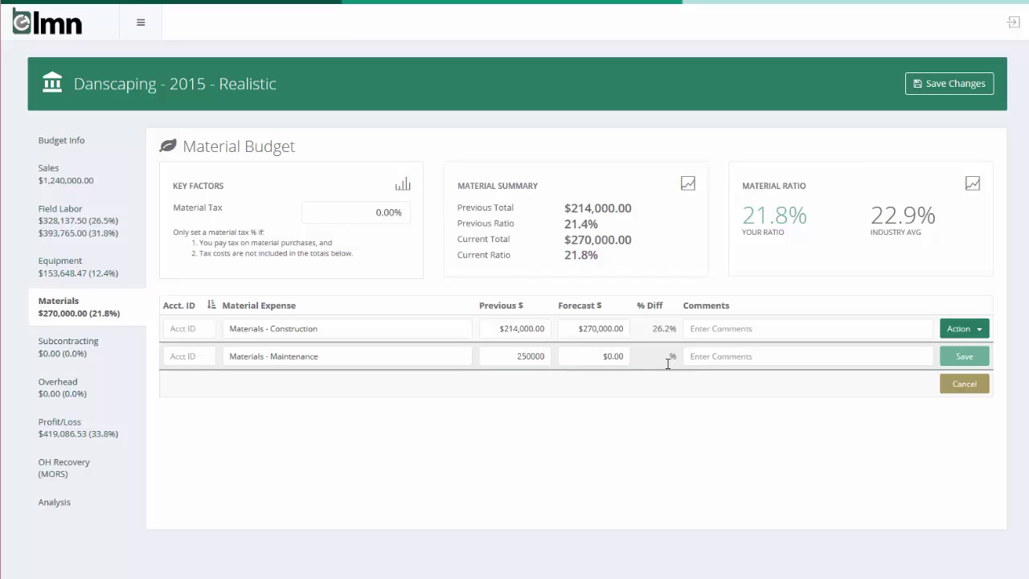
{"action": "key", "text": "Tab"}
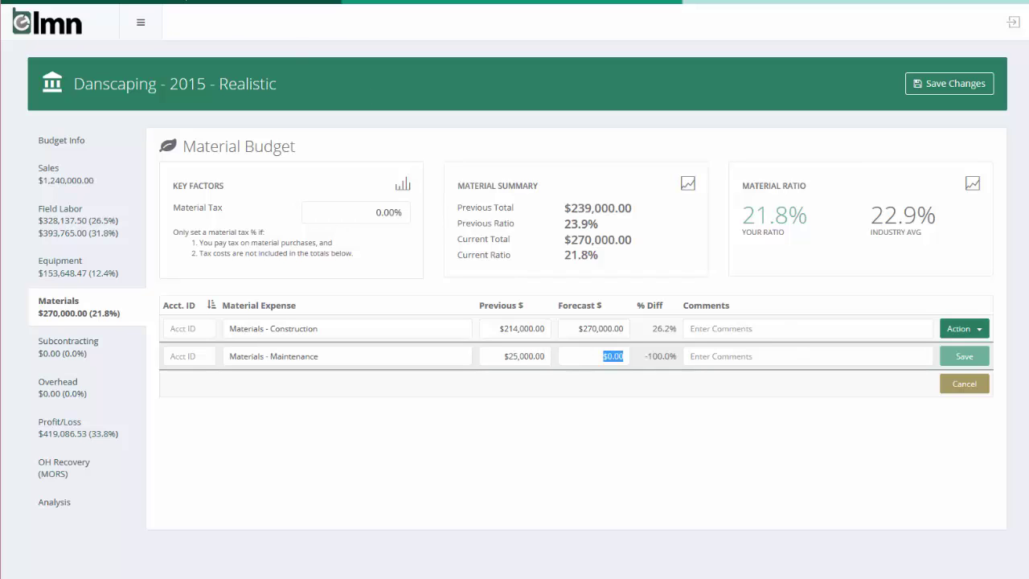
{"action": "left_click", "coordinate": [64, 171]}
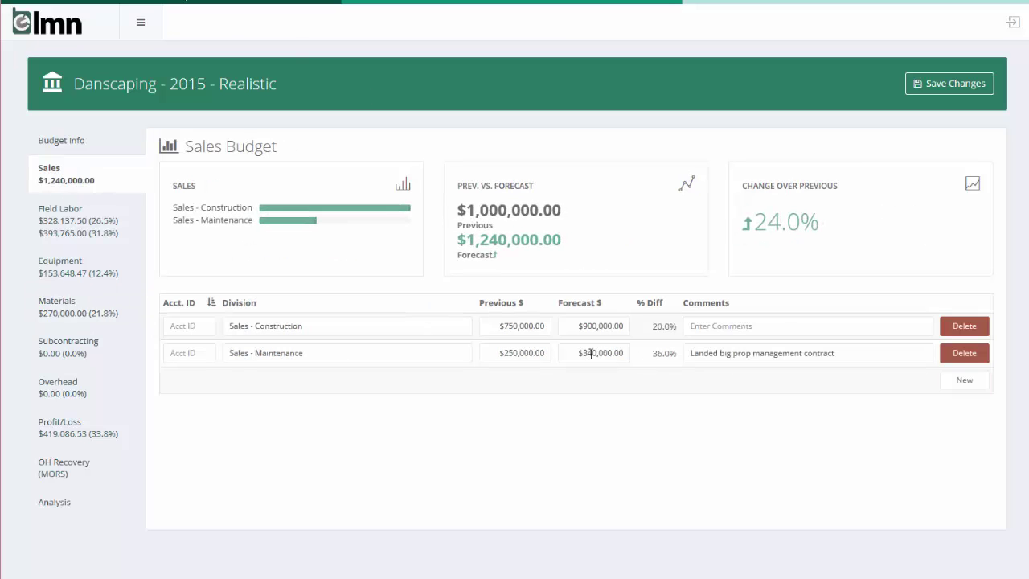
{"action": "left_click", "coordinate": [69, 321]}
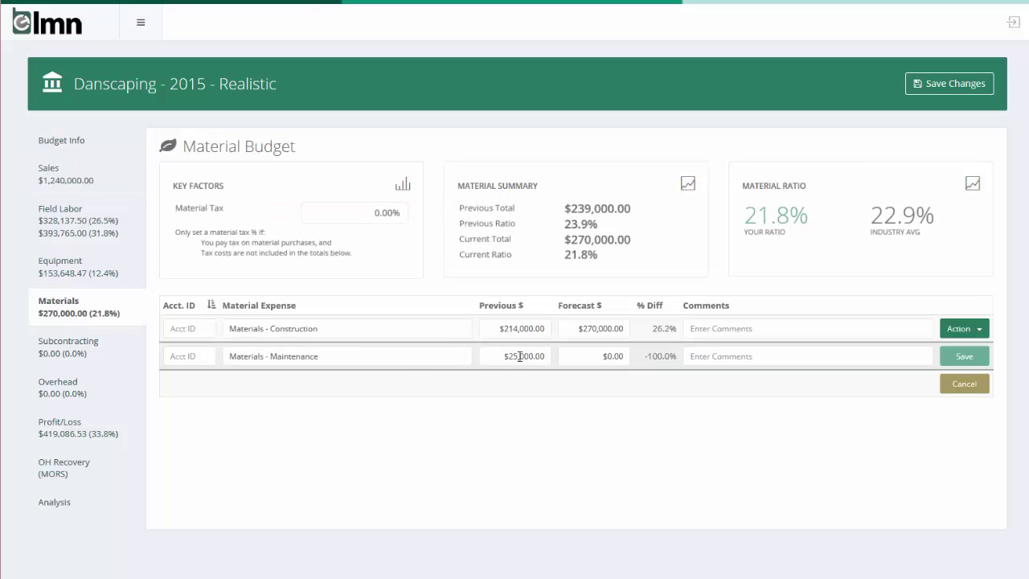
{"action": "type", "text": "34000"}
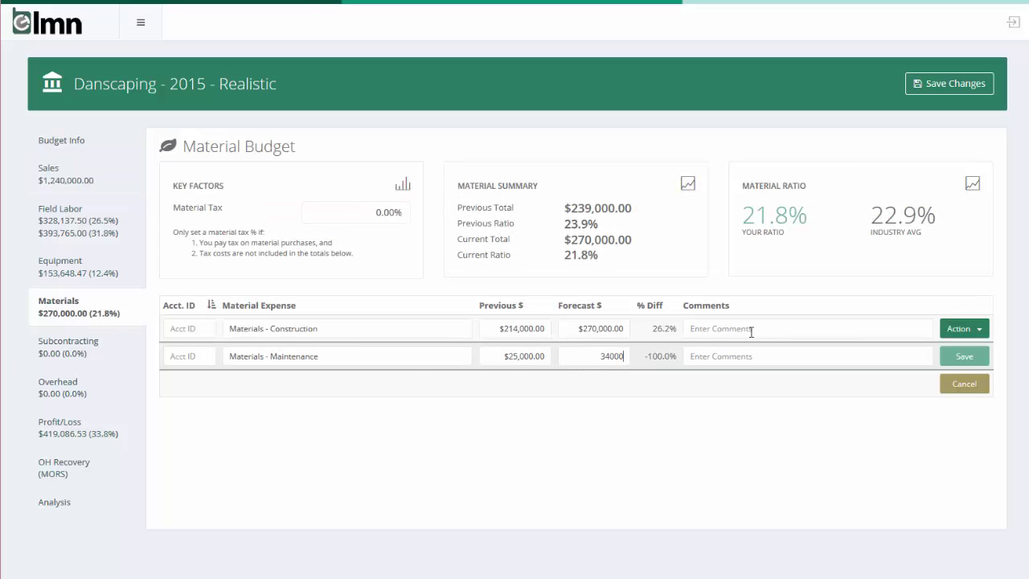
{"action": "key", "text": "Tab"}
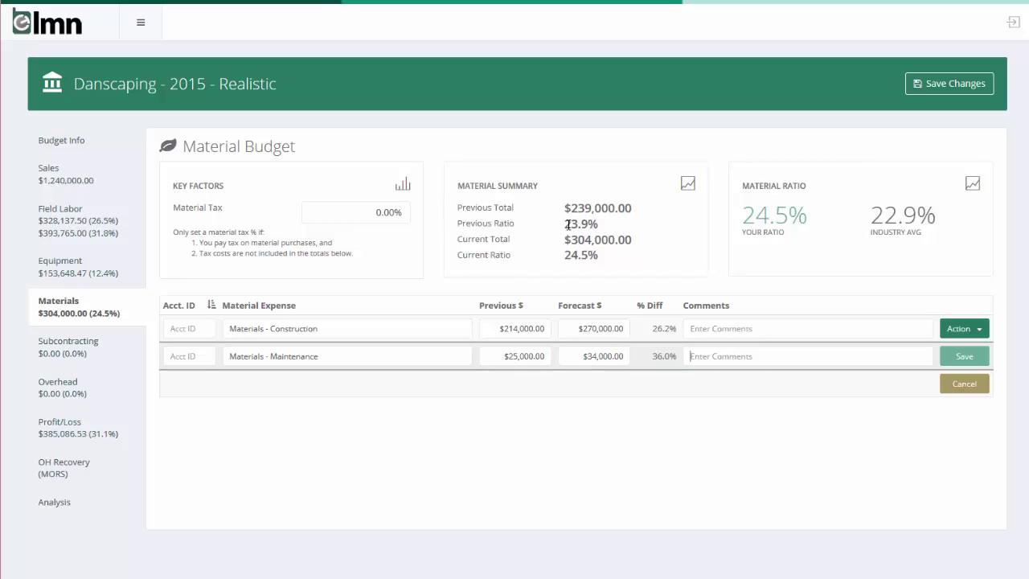
Step: Review the 23.9% previous and 24.5% current ratios, then save the Maintenance line
{"action": "left_click_drag", "start_coordinate": [566, 225], "coordinate": [599, 225]}
{"action": "double_click", "coordinate": [585, 253]}
{"action": "left_click", "coordinate": [612, 265]}
{"action": "left_click", "coordinate": [964, 357]}
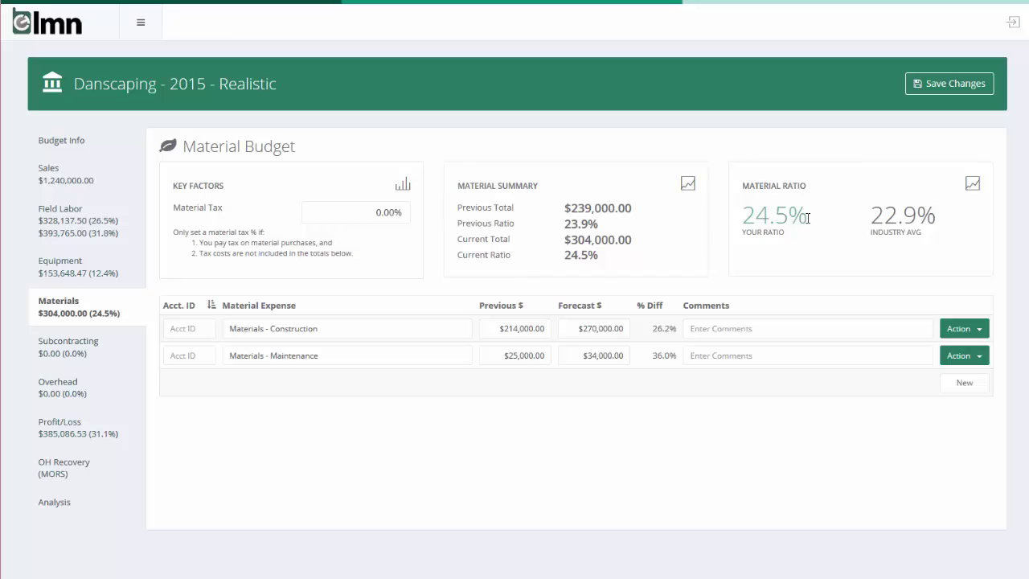
Step: Compare the 24.5% material ratio with the 22.9% industry average
{"action": "left_click_drag", "start_coordinate": [807, 217], "coordinate": [734, 222]}
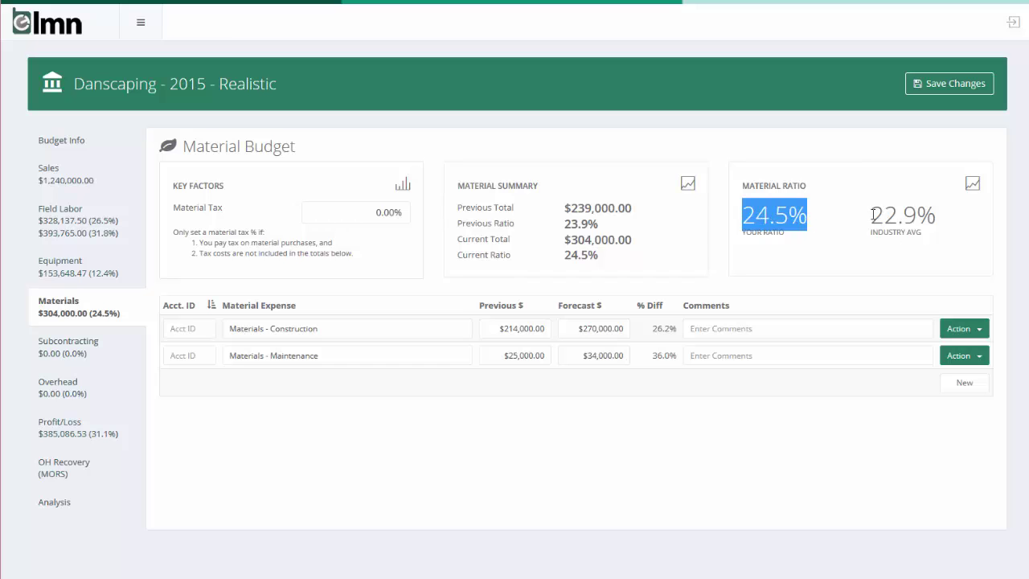
{"action": "left_click_drag", "start_coordinate": [874, 214], "coordinate": [942, 222]}
{"action": "left_click", "coordinate": [897, 266]}
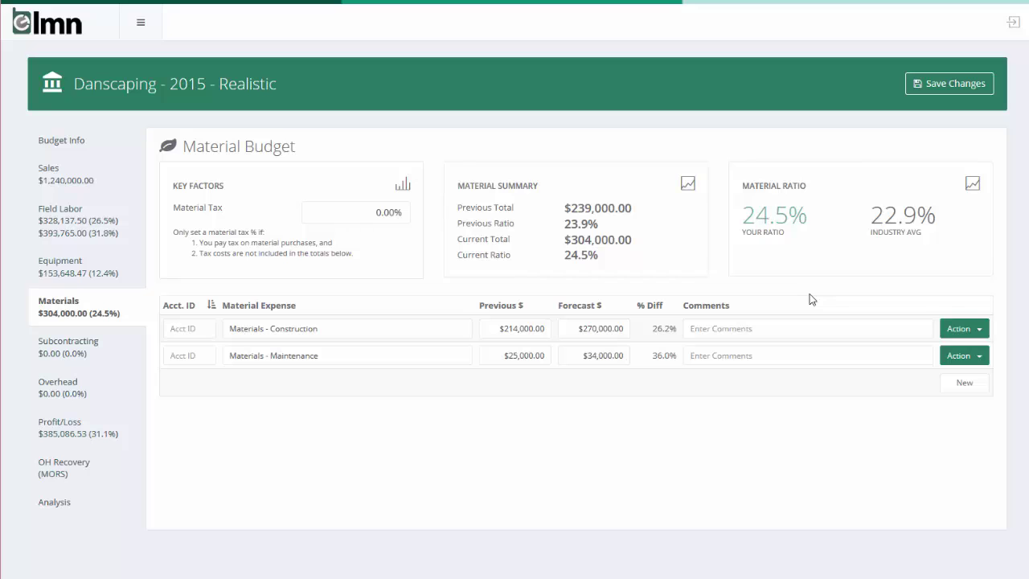
Step: Lower the Construction forecast to $265,000 and the Maintenance forecast to $32,000
{"action": "left_click_drag", "start_coordinate": [580, 328], "coordinate": [654, 321]}
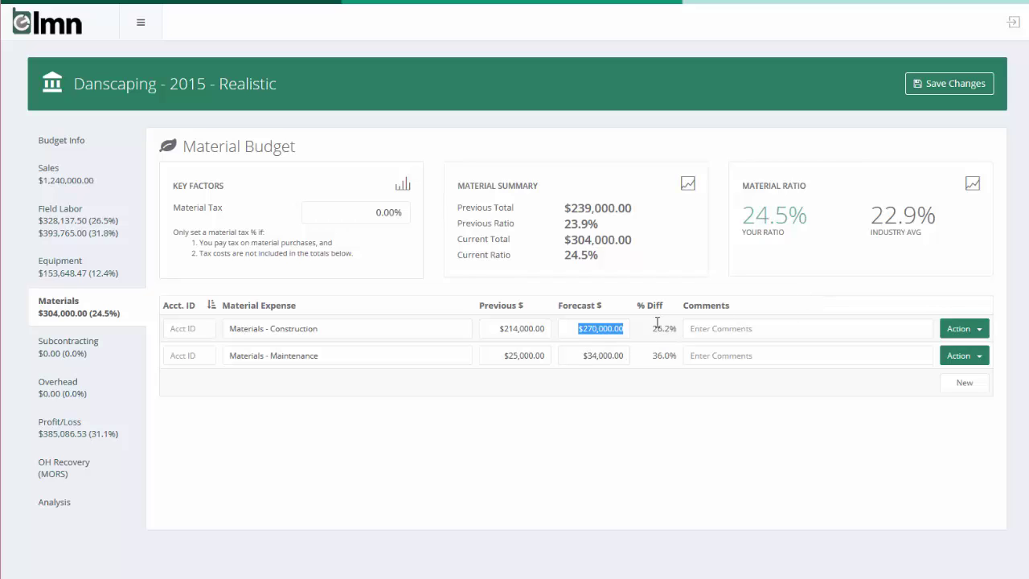
{"action": "type", "text": "265000"}
{"action": "key", "text": "Tab"}
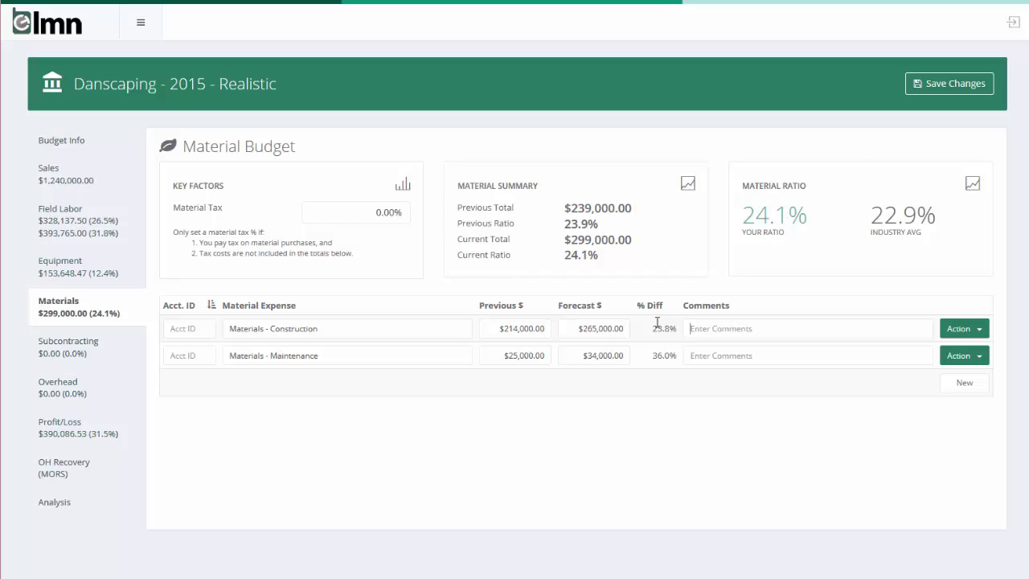
{"action": "left_click_drag", "start_coordinate": [592, 353], "coordinate": [665, 359]}
{"action": "type", "text": "32000"}
{"action": "key", "text": "Tab"}
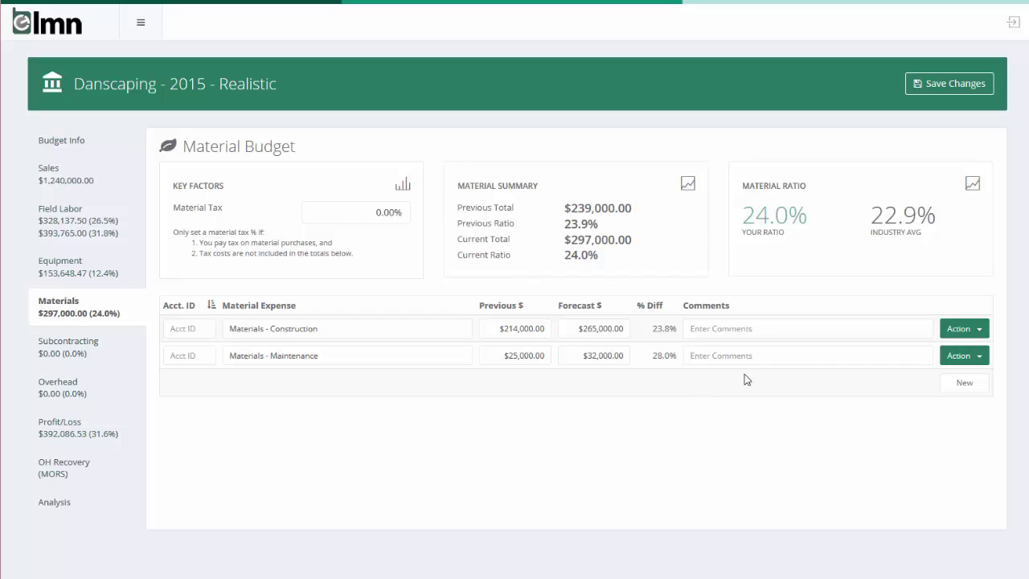